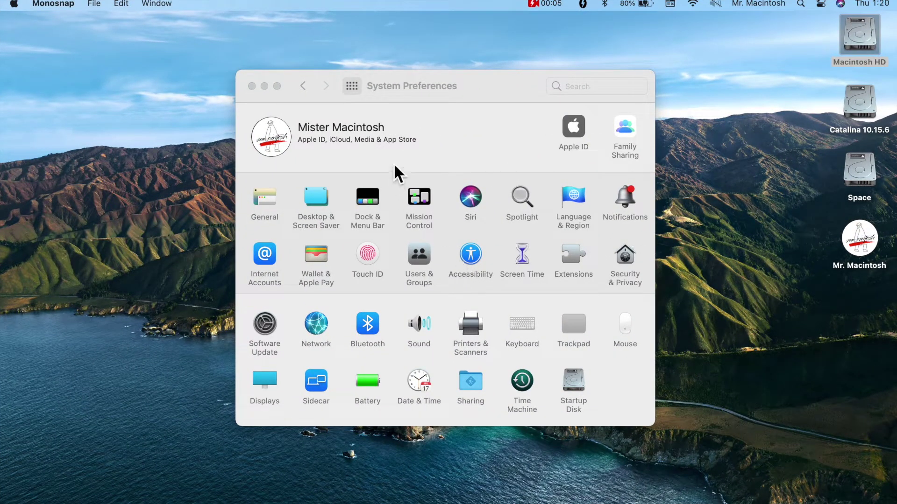
# Enable Show in Menu Bar for Now Playing in Dock & Menu Bar, set to 'when active'.
pyautogui.click(377, 200)
pyautogui.scroll(-5, 329, 230)
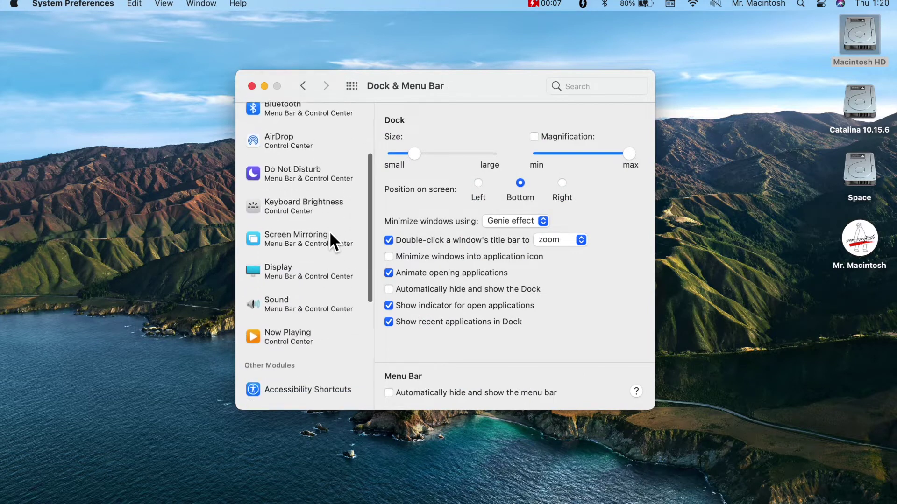
pyautogui.scroll(-2, 315, 280)
pyautogui.click(310, 330)
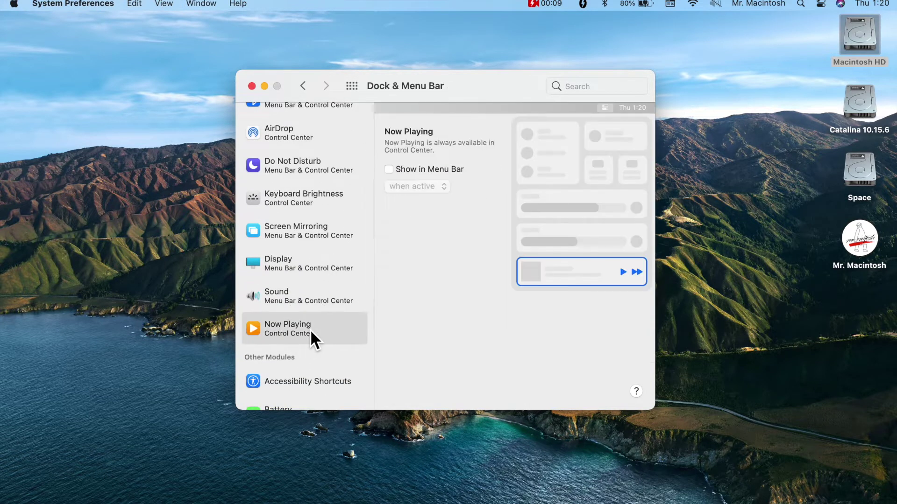
pyautogui.click(448, 171)
pyautogui.click(444, 186)
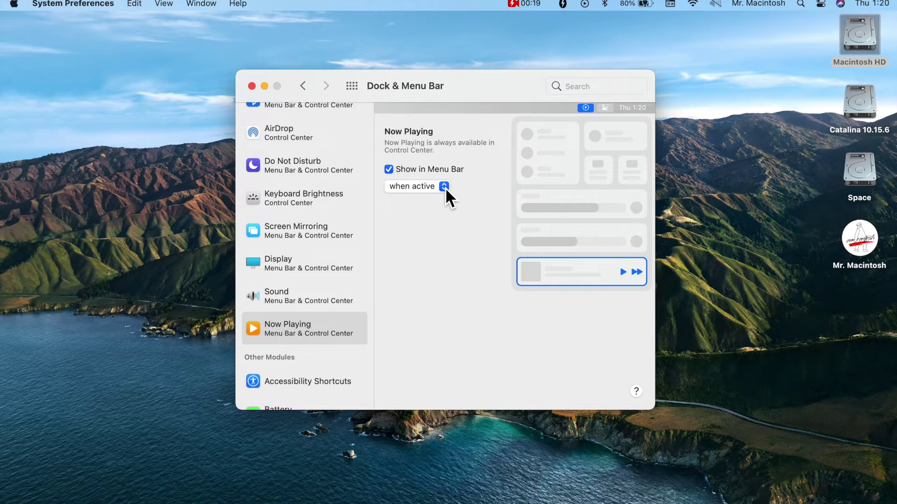
pyautogui.click(444, 186)
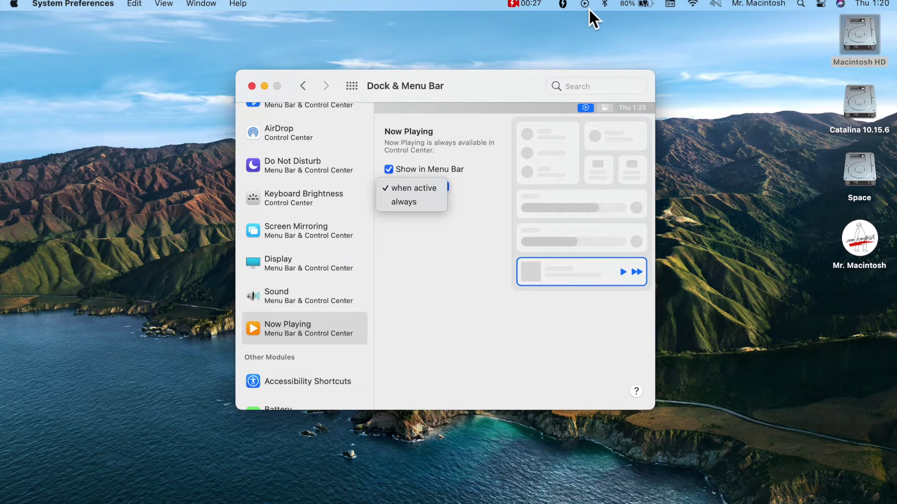
pyautogui.click(434, 190)
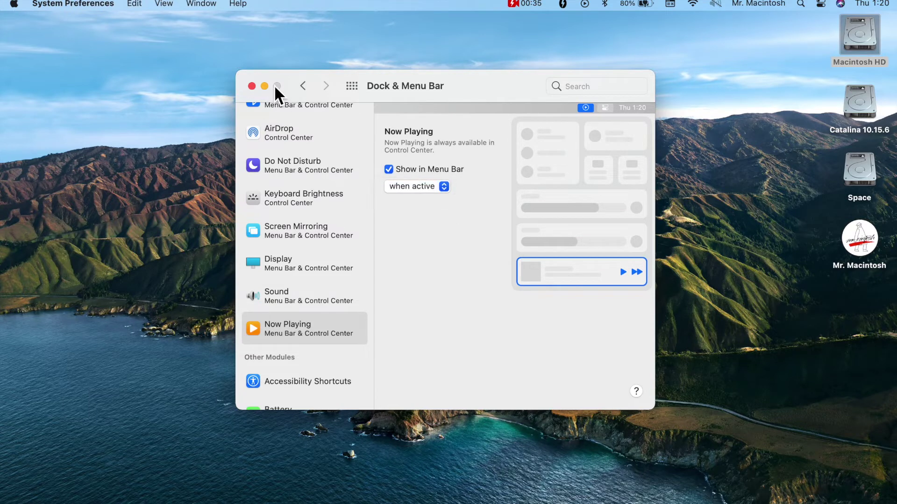
# Close System Preferences and restore the Chrome Reddit, Safari YouTube, QuickTime and Music windows.
pyautogui.click(252, 86)
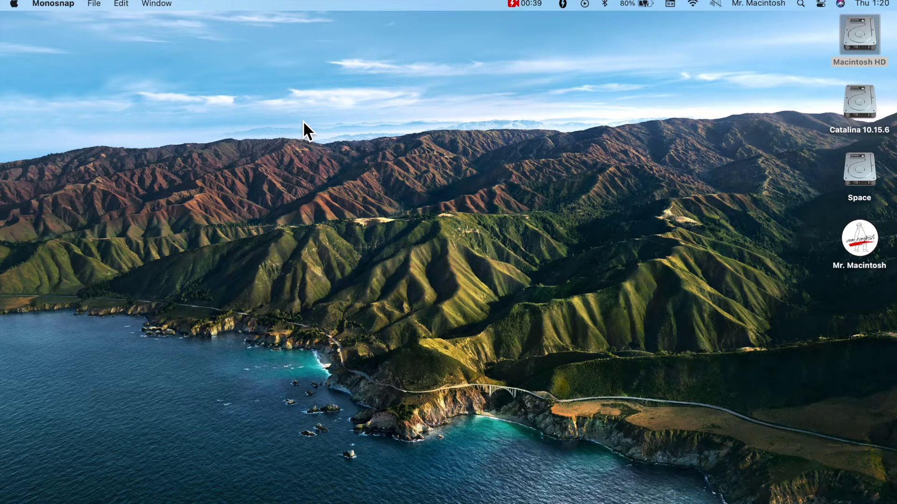
pyautogui.click(803, 491)
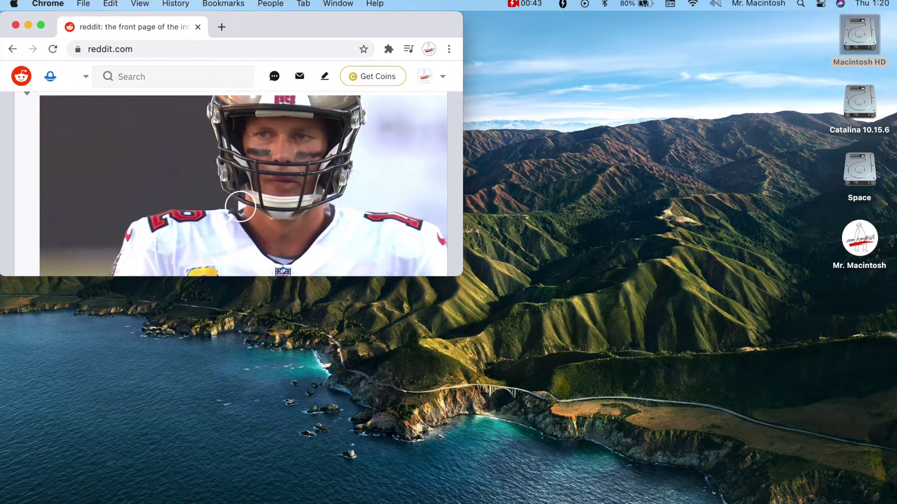
pyautogui.click(827, 491)
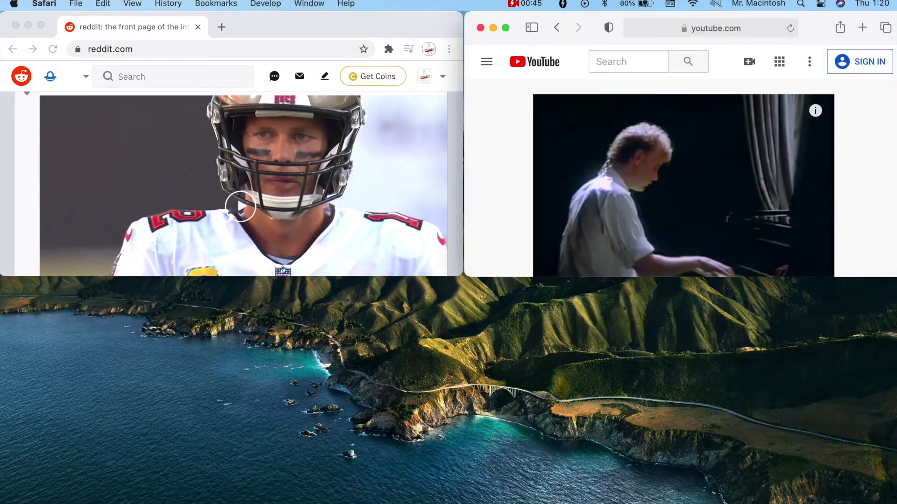
pyautogui.click(851, 490)
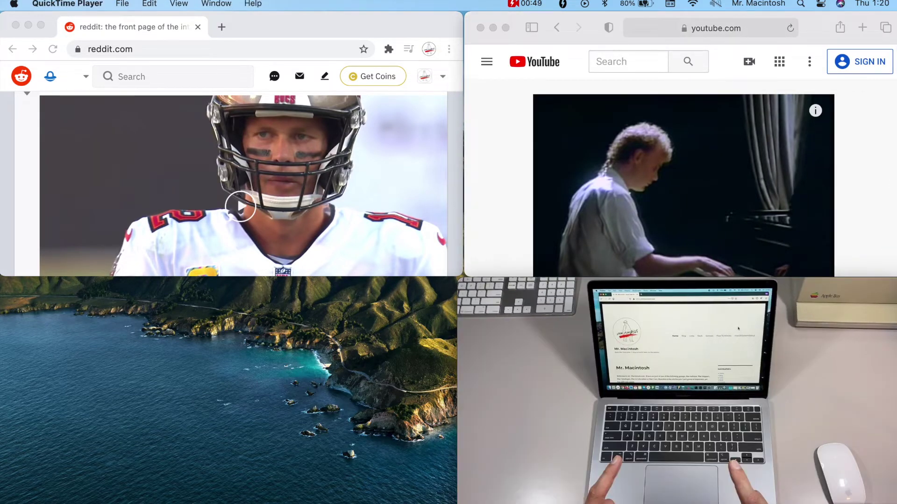
pyautogui.click(862, 491)
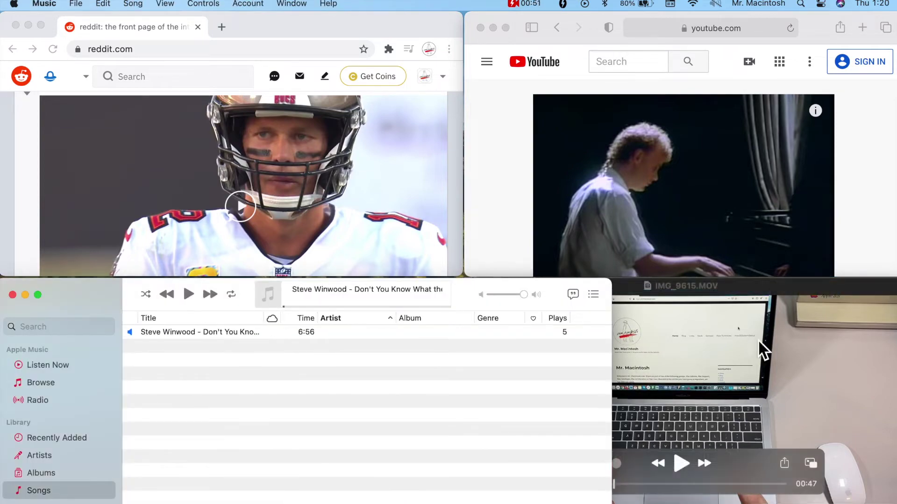
# From the Now Playing menu, play and pause the Reddit football and Bruce Hornsby videos.
pyautogui.click(586, 5)
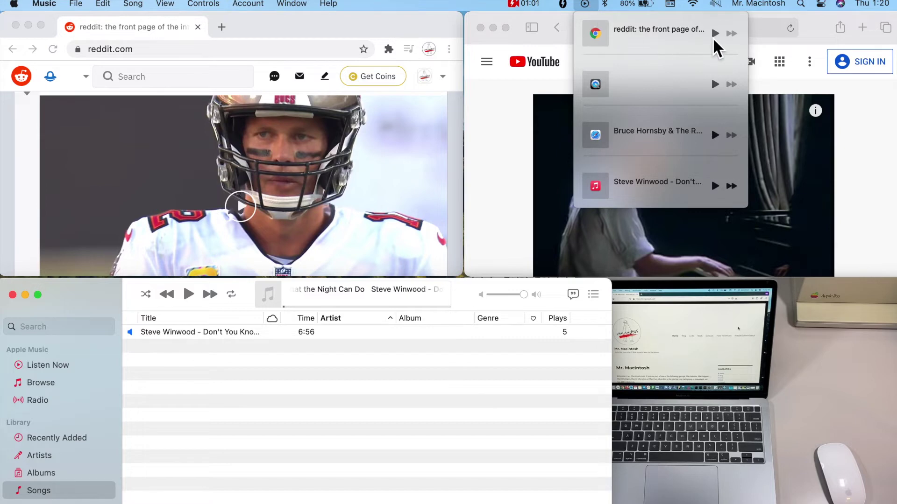
pyautogui.click(715, 33)
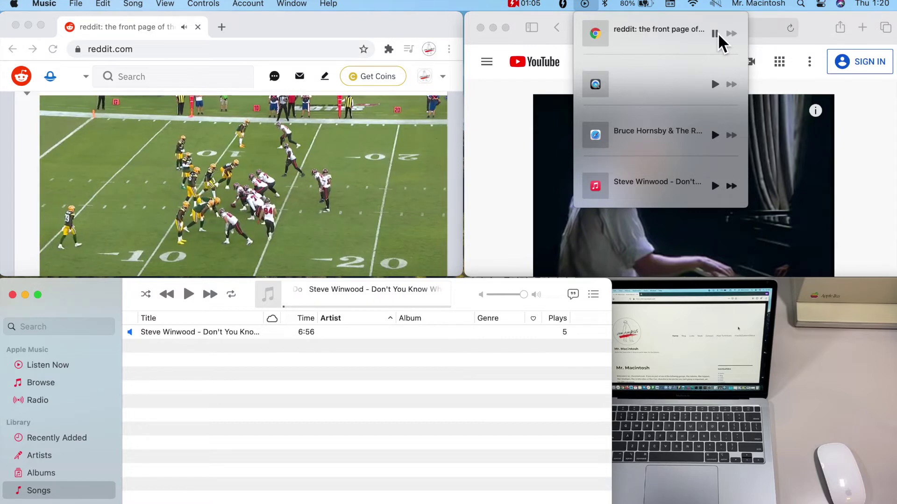
pyautogui.click(715, 33)
pyautogui.click(715, 136)
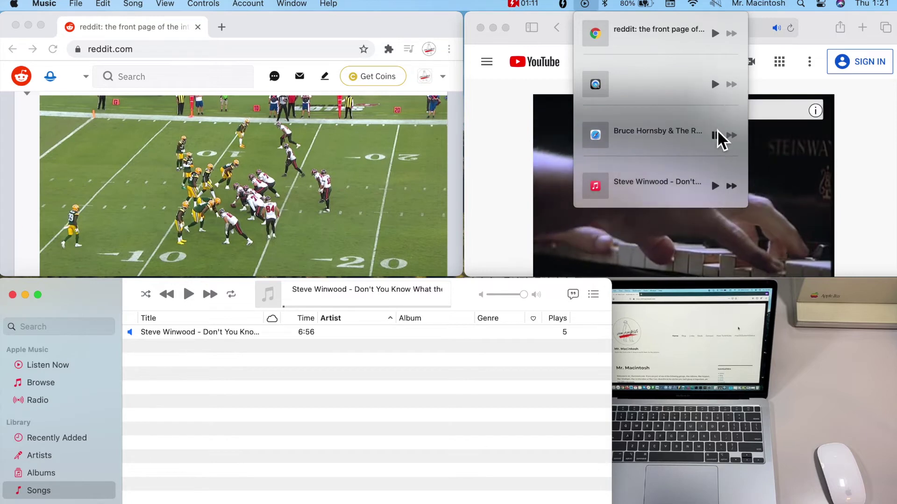
pyautogui.click(714, 135)
# Play and pause the Steve Winwood song, play the QuickTime video, and expand the Bruce Hornsby item.
pyautogui.click(714, 186)
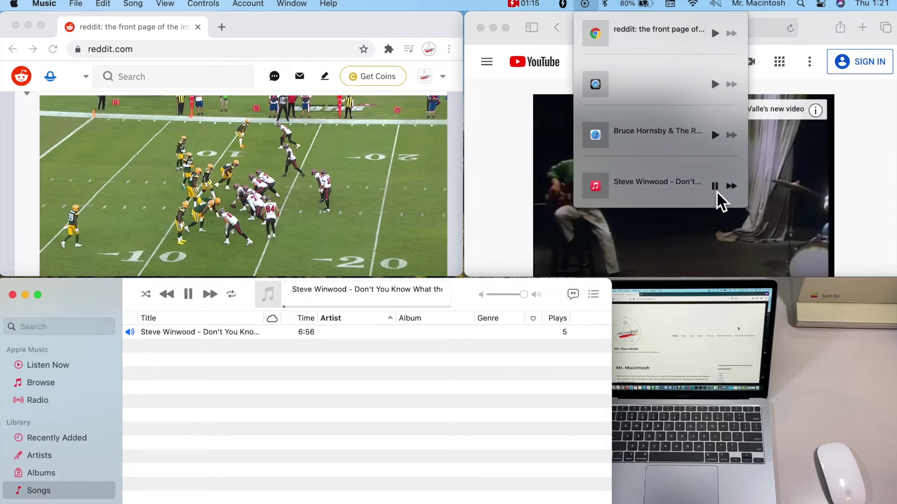
pyautogui.click(715, 186)
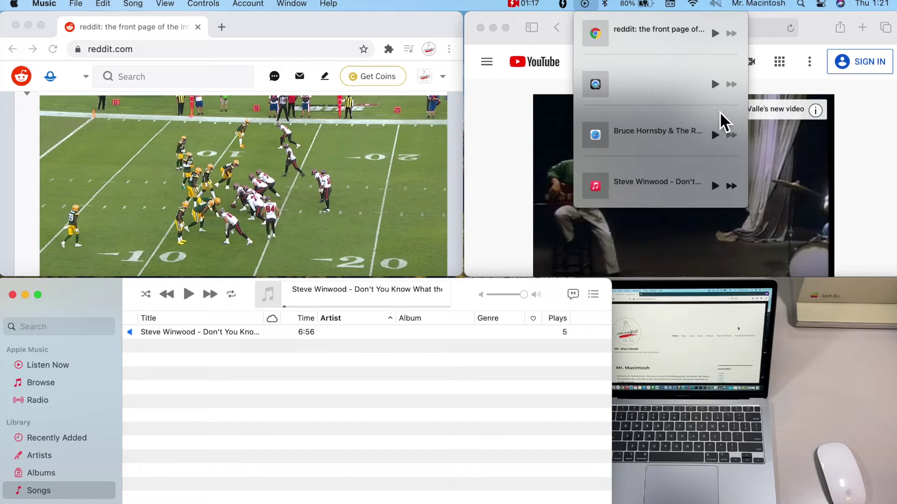
pyautogui.click(715, 85)
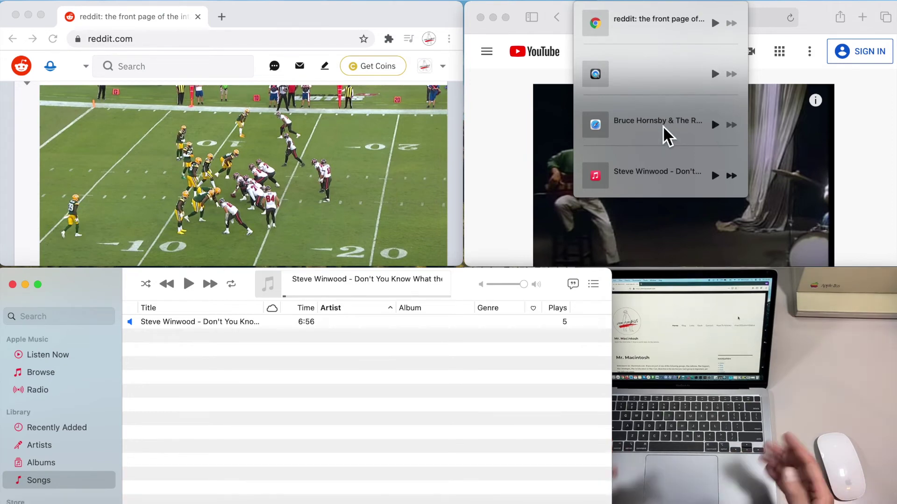
pyautogui.click(662, 126)
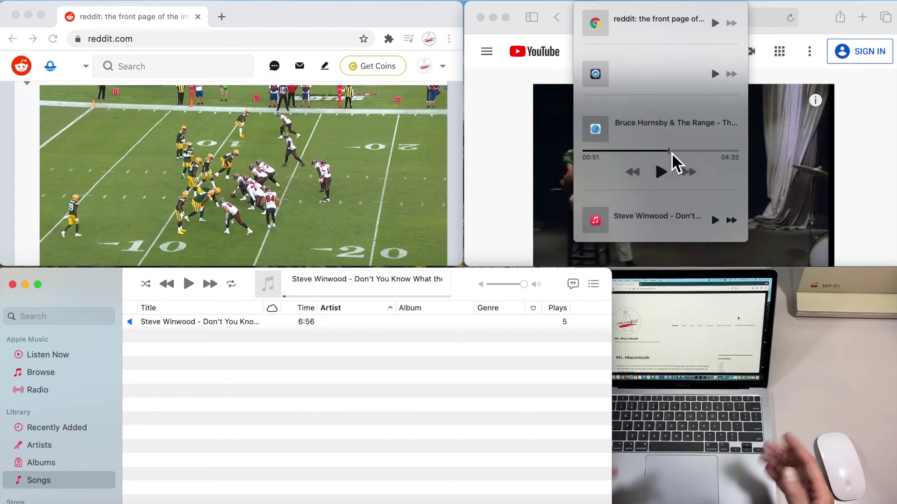
# Scrub the Bruce Hornsby video to about 2:32, play and pause it, then close the menu.
pyautogui.click(670, 152)
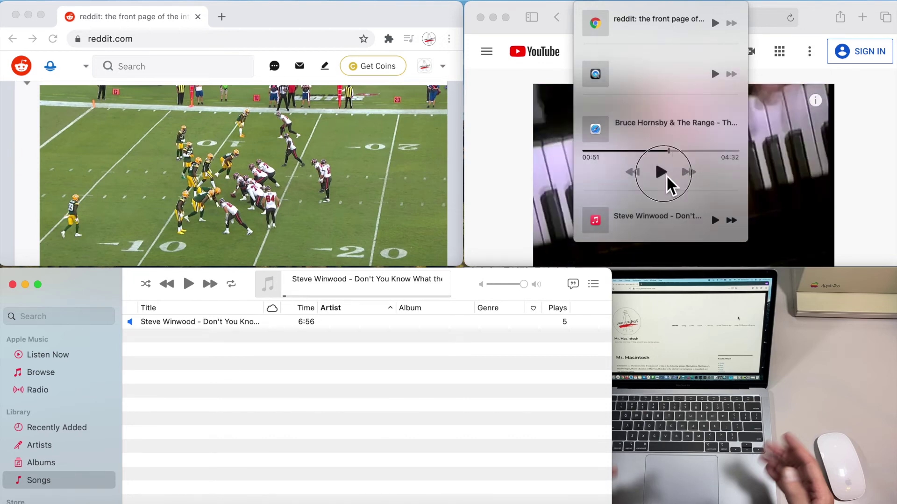
pyautogui.click(660, 172)
pyautogui.click(667, 175)
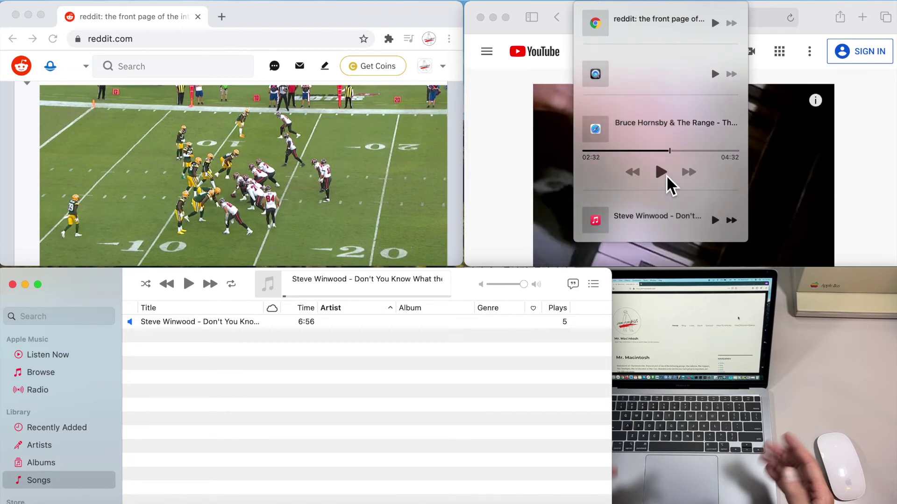
pyautogui.press('Escape')
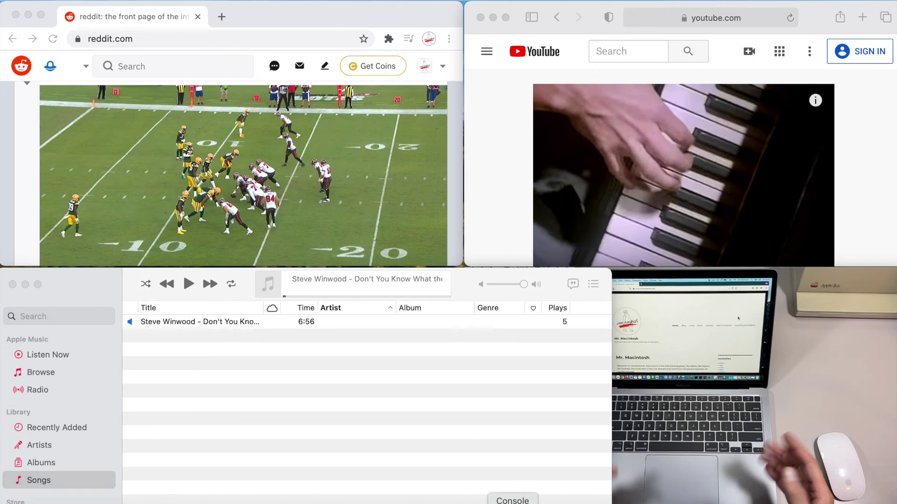